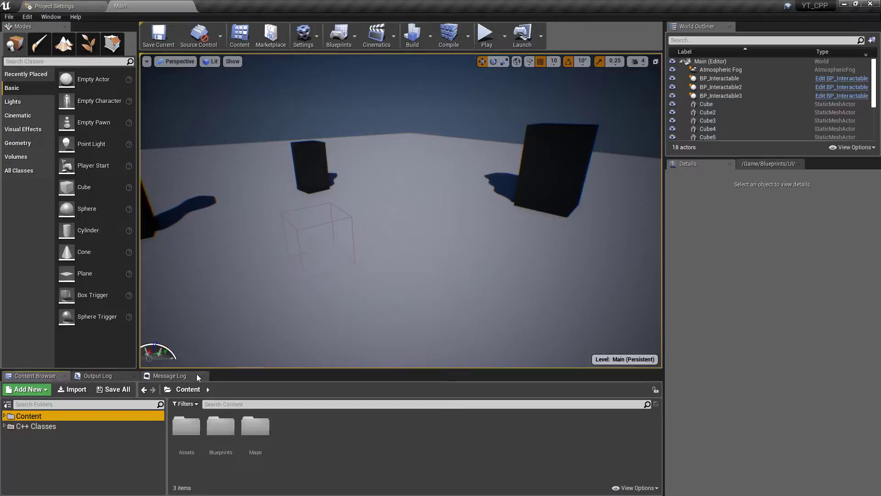
Step: Test-play the level in the viewport, then stop the play session
{"action": "left_click", "coordinate": [504, 36]}
{"action": "left_click", "coordinate": [512, 61]}
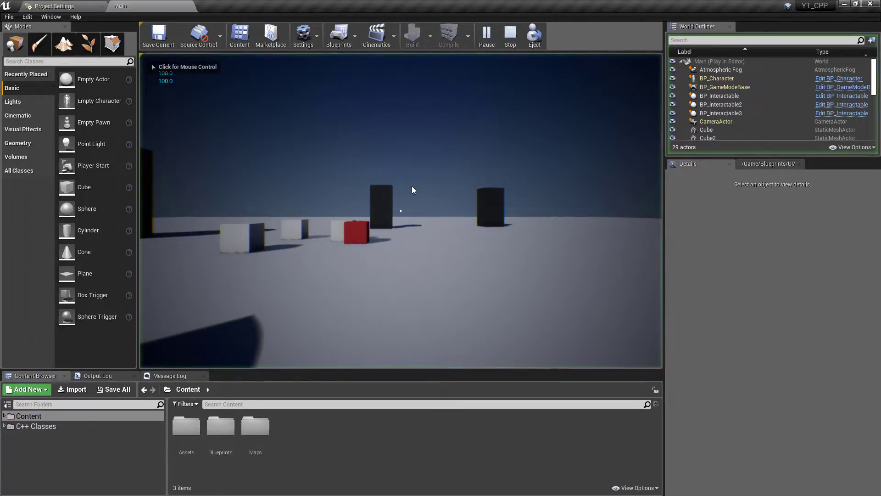
{"action": "left_click", "coordinate": [398, 208]}
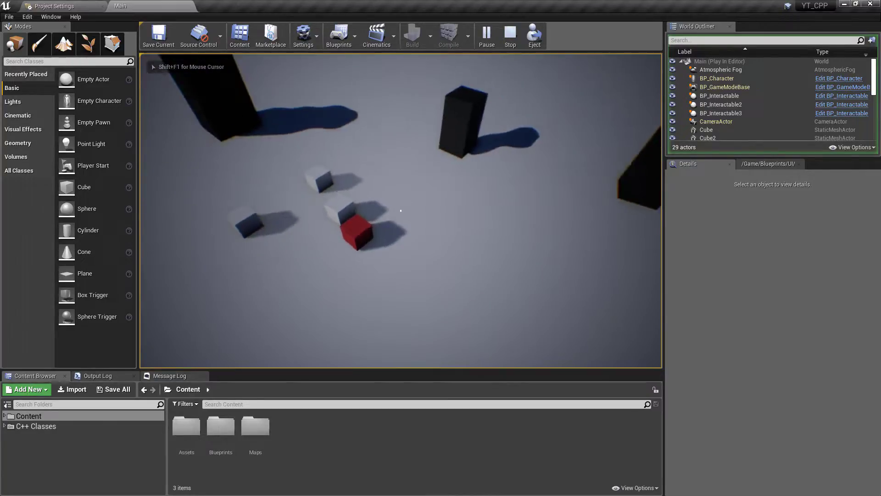
{"action": "key", "text": "Escape"}
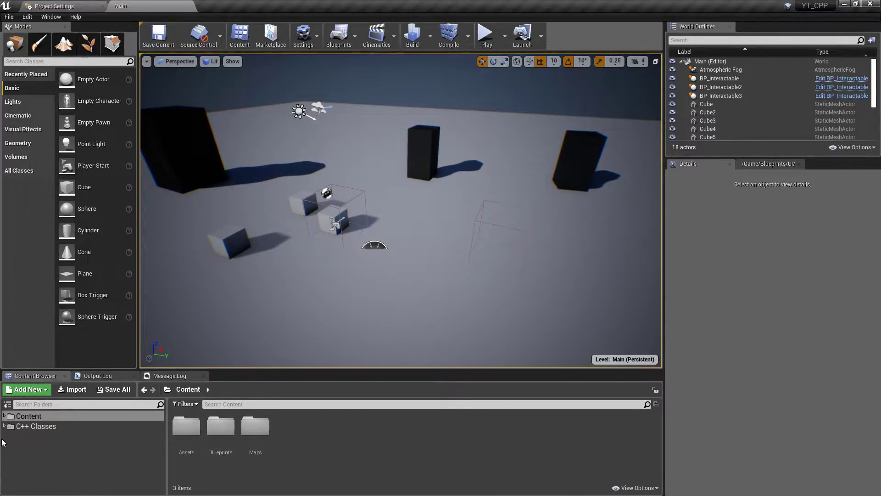
Step: Add a Widgets folder under Content > Blueprints and move WBP_Crosshair into it
{"action": "left_click", "coordinate": [6, 417]}
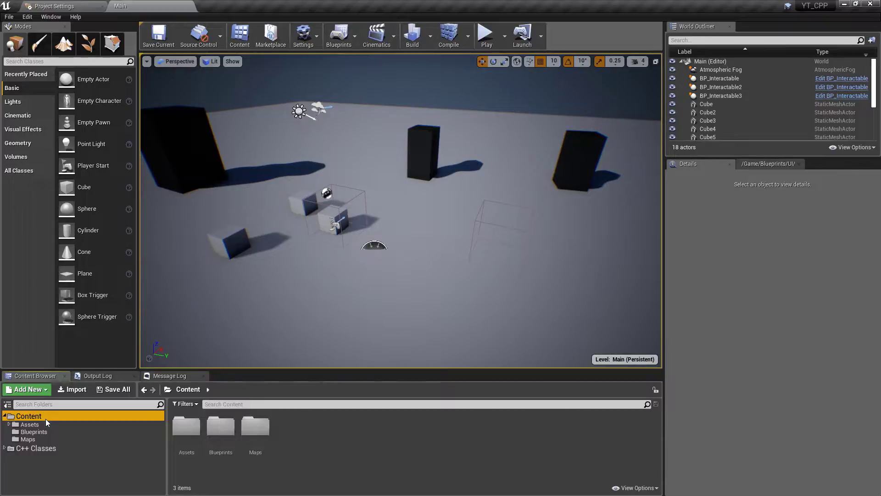
{"action": "left_click", "coordinate": [45, 431]}
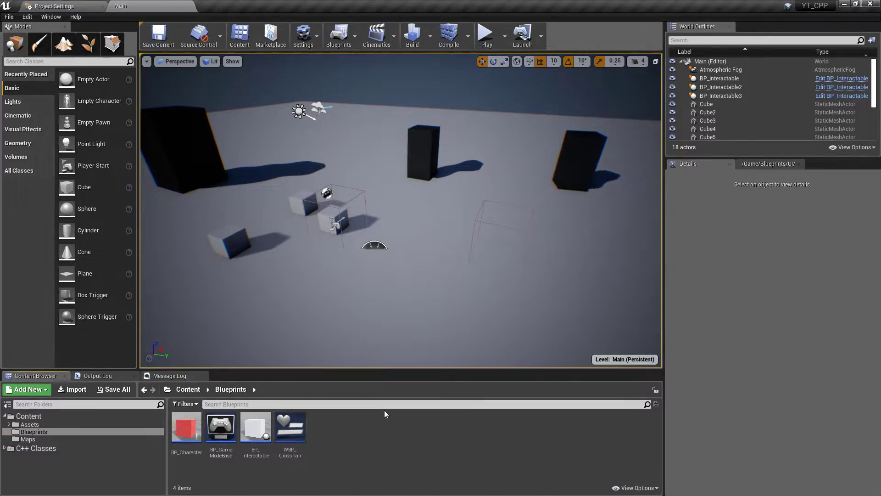
{"action": "right_click", "coordinate": [351, 436]}
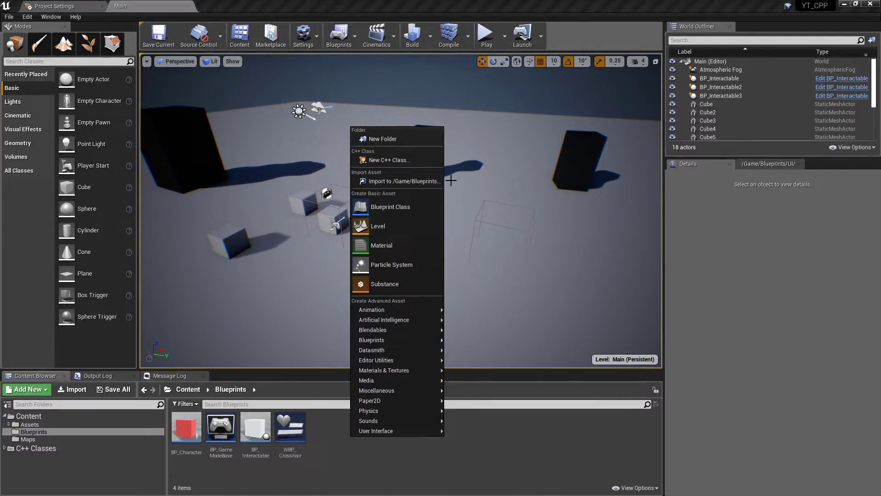
{"action": "left_click", "coordinate": [423, 143]}
{"action": "type", "text": "Widgets"}
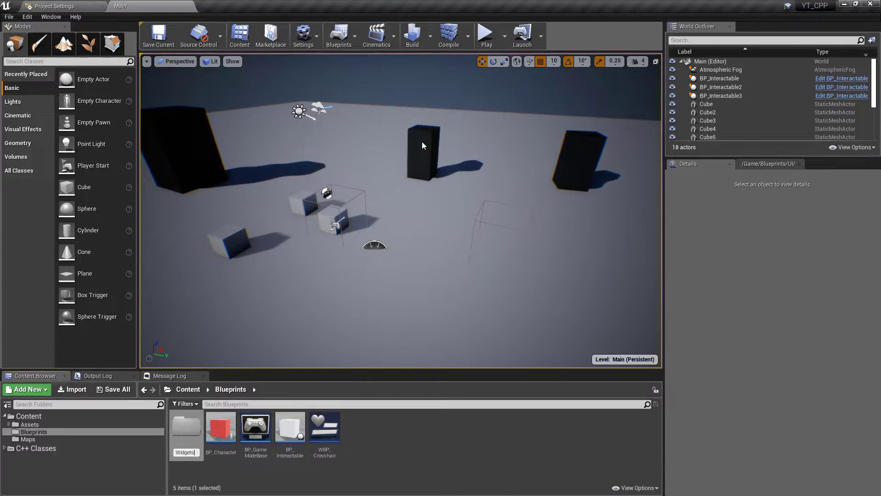
{"action": "key", "text": "Return"}
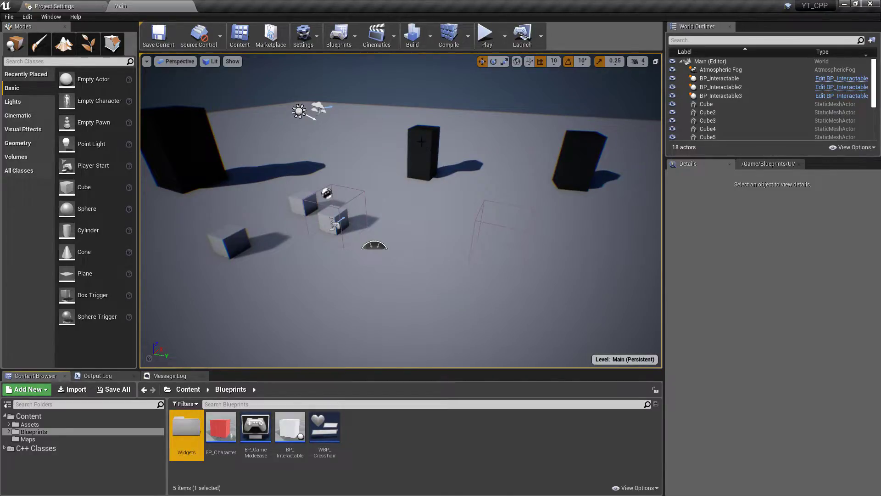
{"action": "left_click_drag", "start_coordinate": [325, 426], "coordinate": [192, 426]}
{"action": "left_click", "coordinate": [213, 436]}
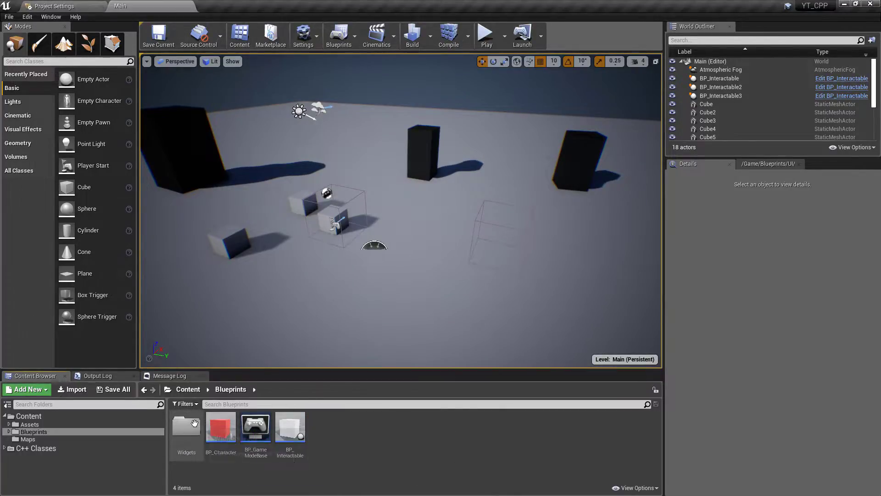
Step: Create a User Interface Widget Blueprint named WBP_HUD in the Widgets folder and open it
{"action": "double_click", "coordinate": [185, 427]}
{"action": "right_click", "coordinate": [271, 438]}
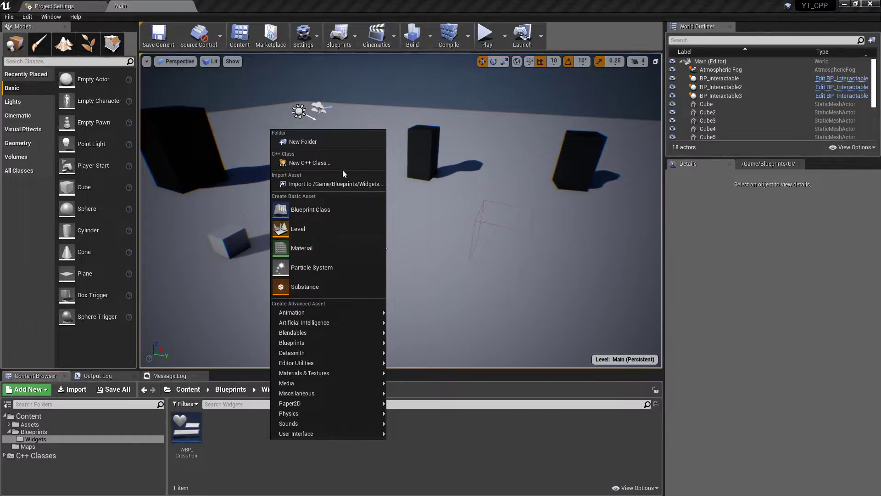
{"action": "mouse_move", "coordinate": [305, 432]}
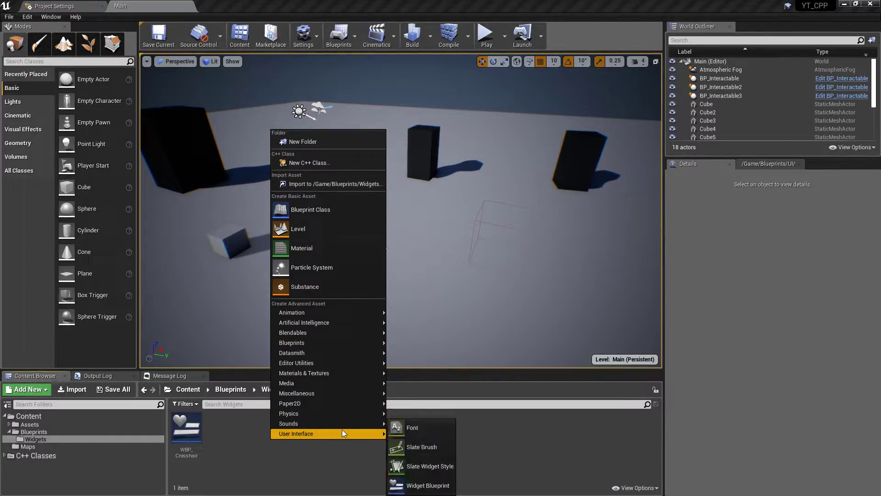
{"action": "left_click", "coordinate": [428, 485]}
{"action": "type", "text": "WBP"}
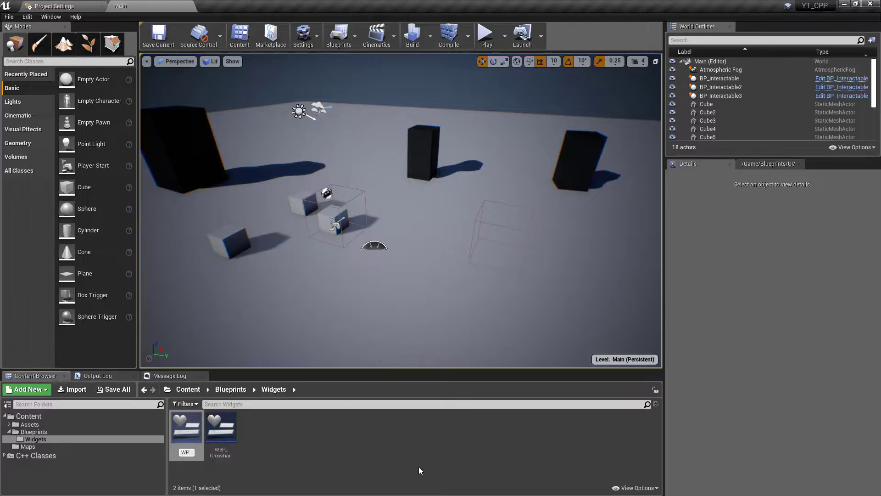
{"action": "type", "text": "_HUD"}
{"action": "key", "text": "Return"}
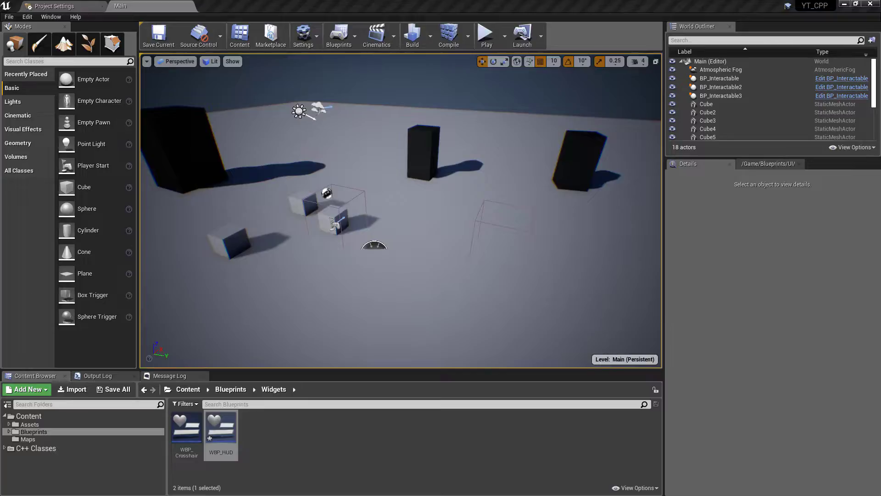
{"action": "key", "text": "Return"}
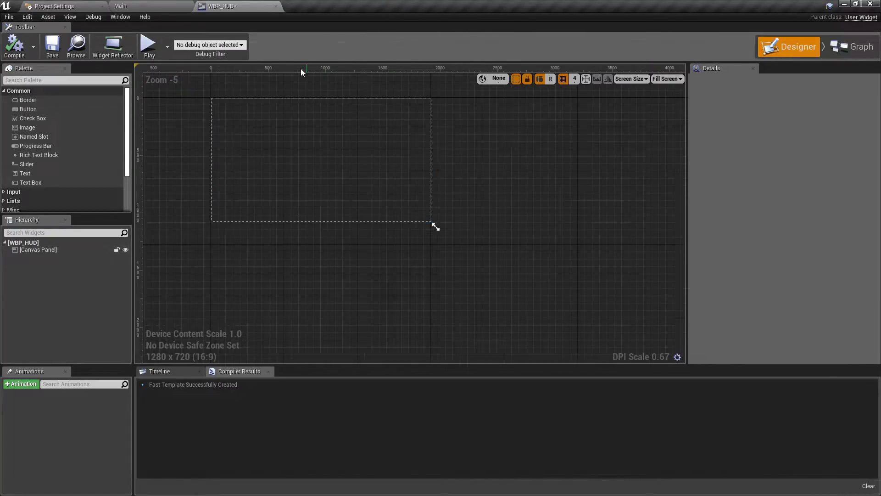
Step: Set the Designer screen-size preview to the 21.5-24" monitor (1920 x 1080)
{"action": "left_click", "coordinate": [630, 78]}
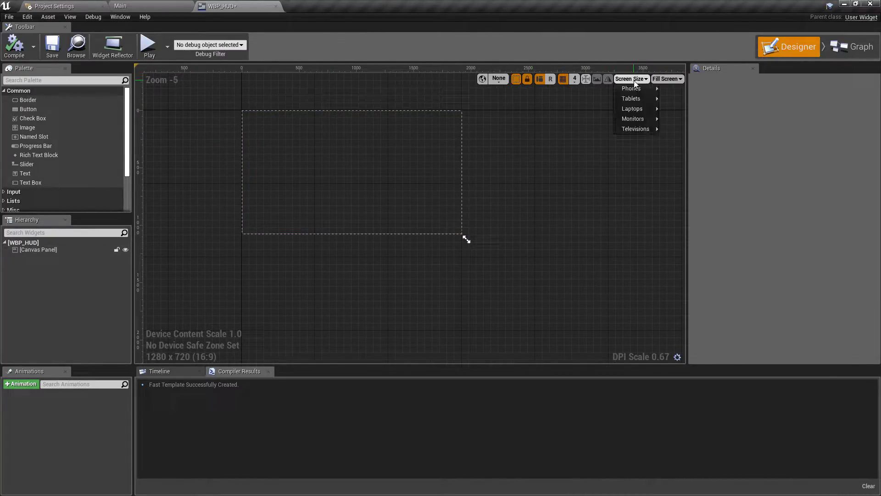
{"action": "mouse_move", "coordinate": [641, 90]}
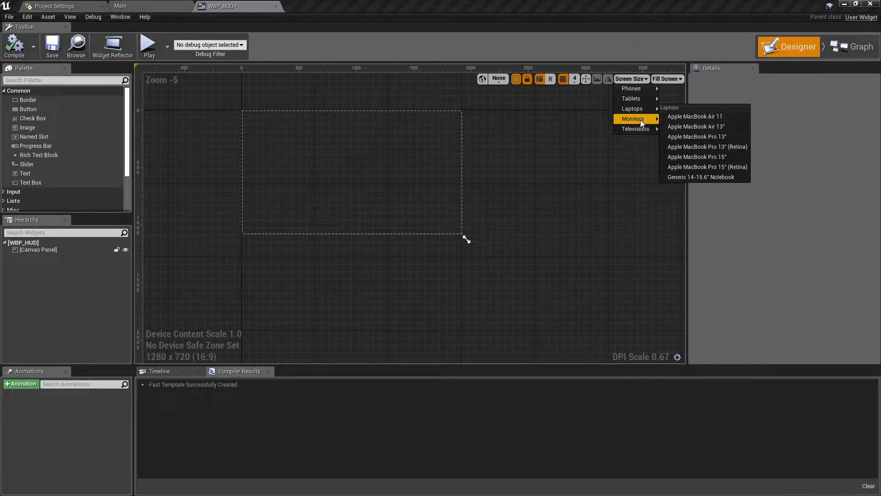
{"action": "mouse_move", "coordinate": [640, 118]}
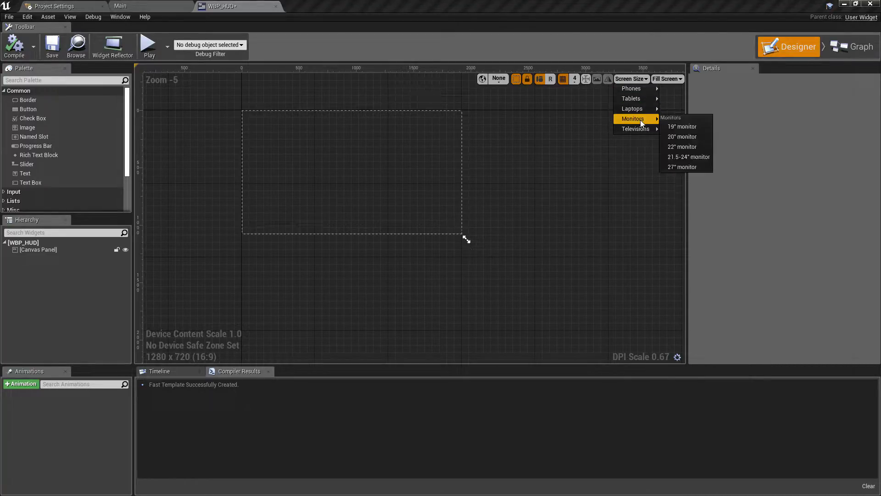
{"action": "left_click", "coordinate": [702, 158]}
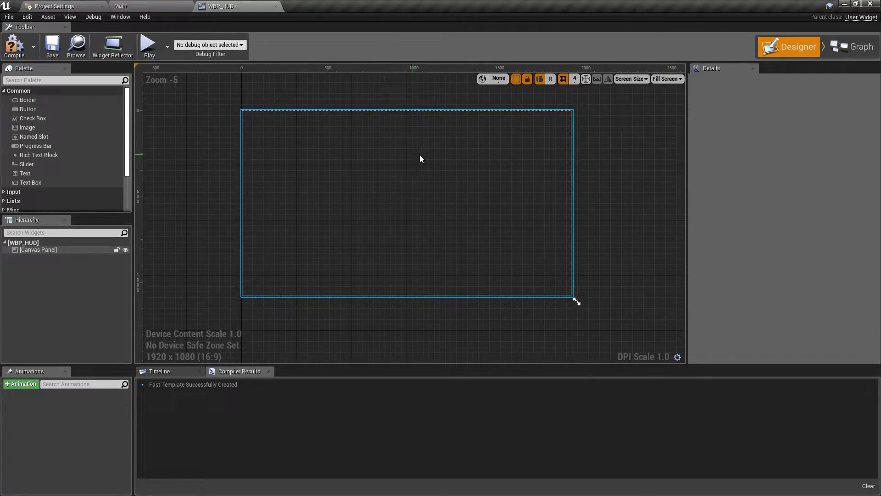
Step: Add a progress bar to the canvas, anchor it to the centre with 0.5, 0.5 alignment
{"action": "left_click_drag", "start_coordinate": [62, 145], "coordinate": [249, 119]}
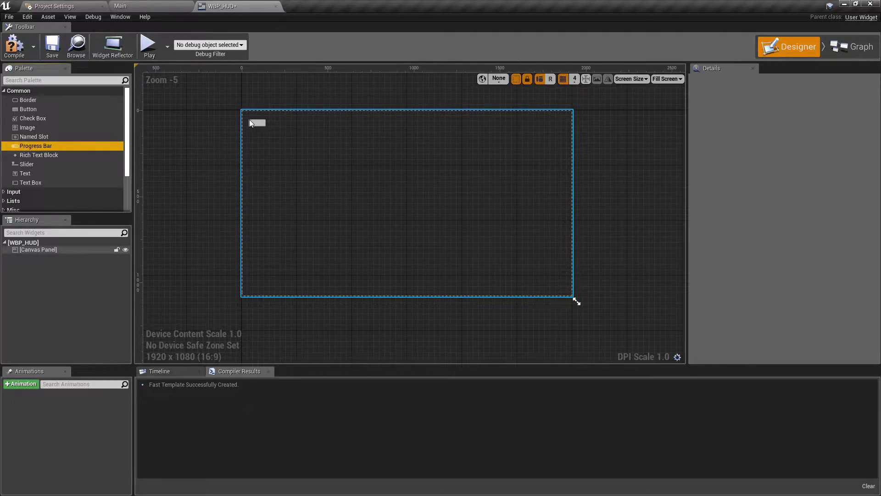
{"action": "scroll", "coordinate": [266, 125], "scroll_direction": "up", "scroll_amount": 4}
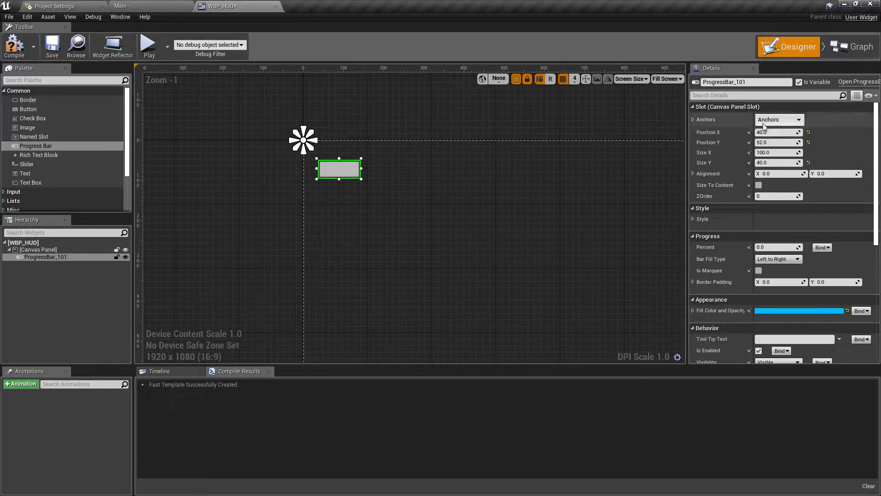
{"action": "left_click", "coordinate": [786, 120]}
{"action": "left_click", "coordinate": [803, 171]}
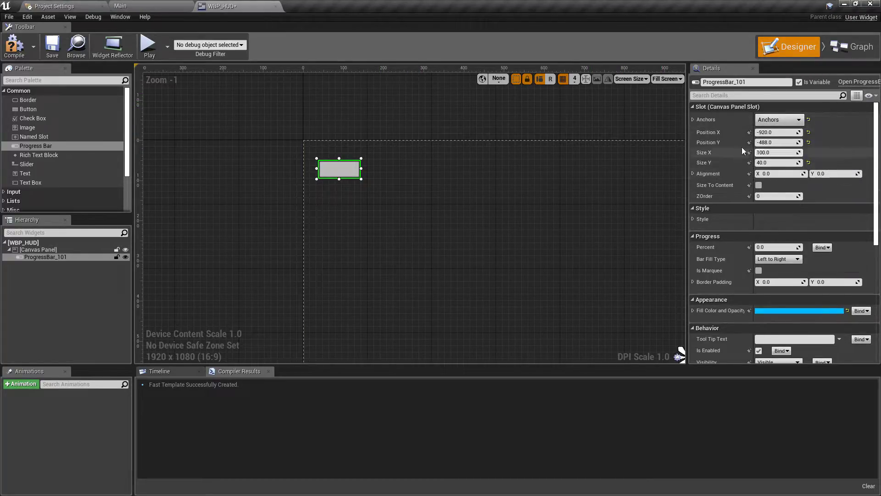
{"action": "left_click", "coordinate": [786, 176]}
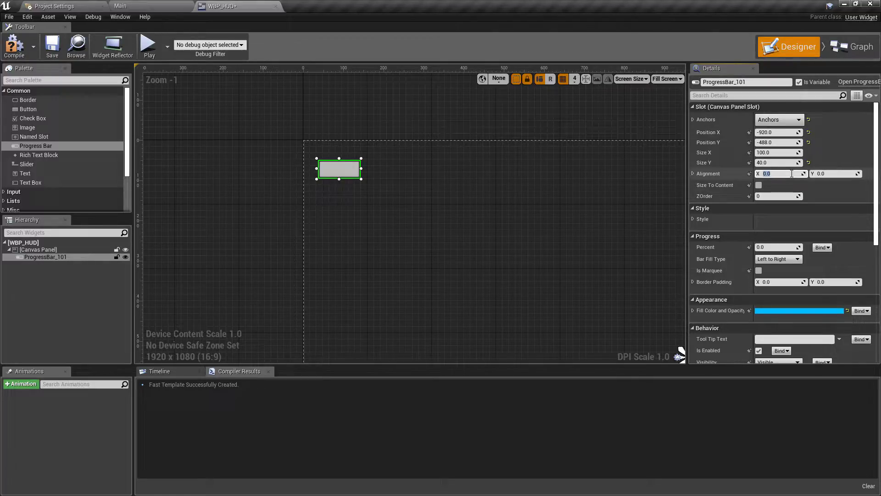
{"action": "type", "text": "0.5"}
{"action": "key", "text": "Tab"}
{"action": "type", "text": "0.5"}
{"action": "key", "text": "Return"}
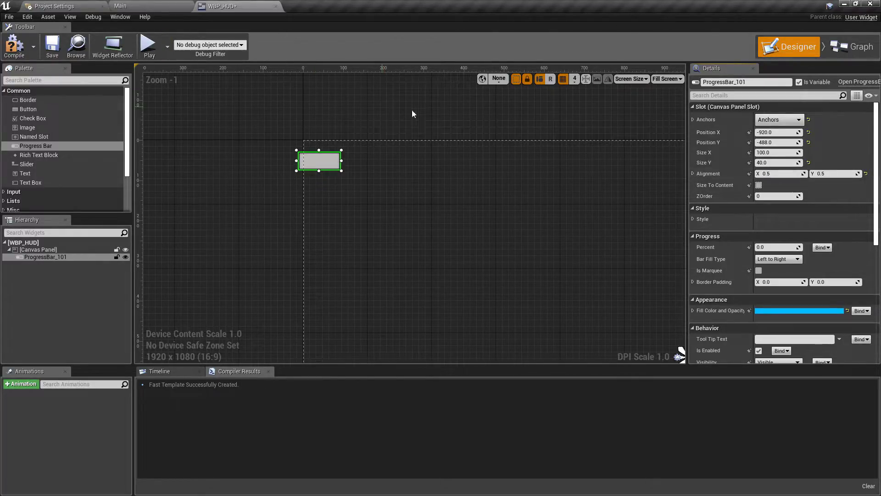
Step: Set the bar's position to 0, 0, try 0, 0 alignment, then undo back to centred
{"action": "left_click", "coordinate": [769, 133]}
{"action": "type", "text": "0"}
{"action": "key", "text": "Tab"}
{"action": "type", "text": "0"}
{"action": "key", "text": "Return"}
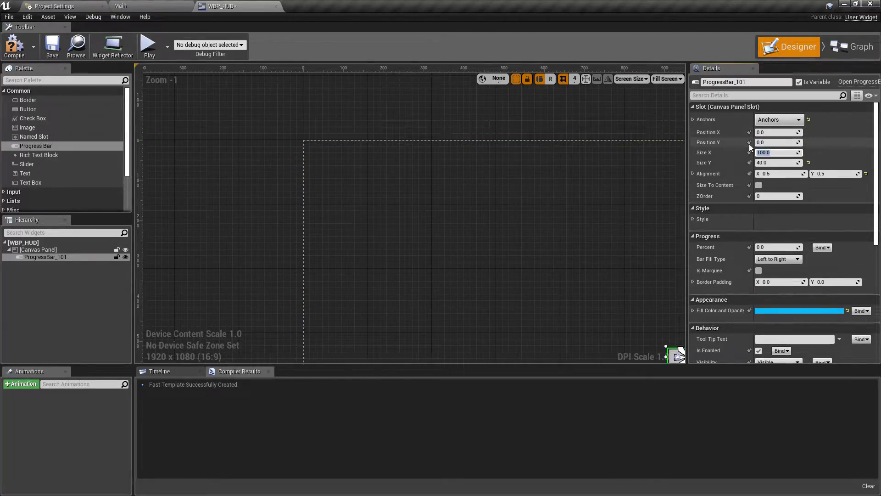
{"action": "right_click_drag", "start_coordinate": [597, 322], "coordinate": [271, 145]}
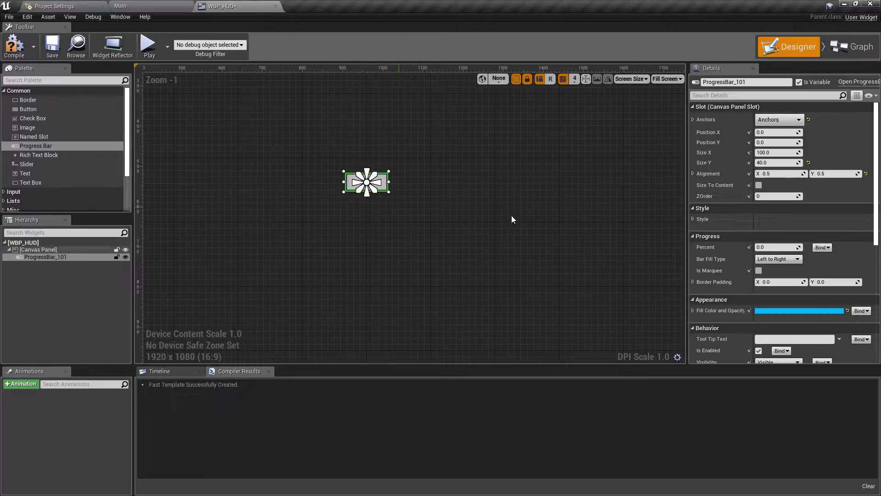
{"action": "left_click", "coordinate": [787, 173]}
{"action": "type", "text": "0"}
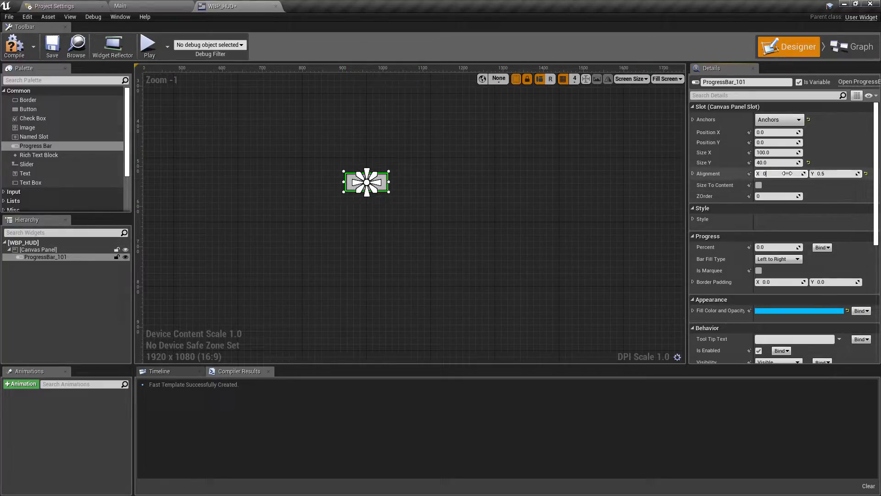
{"action": "key", "text": "Tab"}
{"action": "type", "text": "0"}
{"action": "key", "text": "Return"}
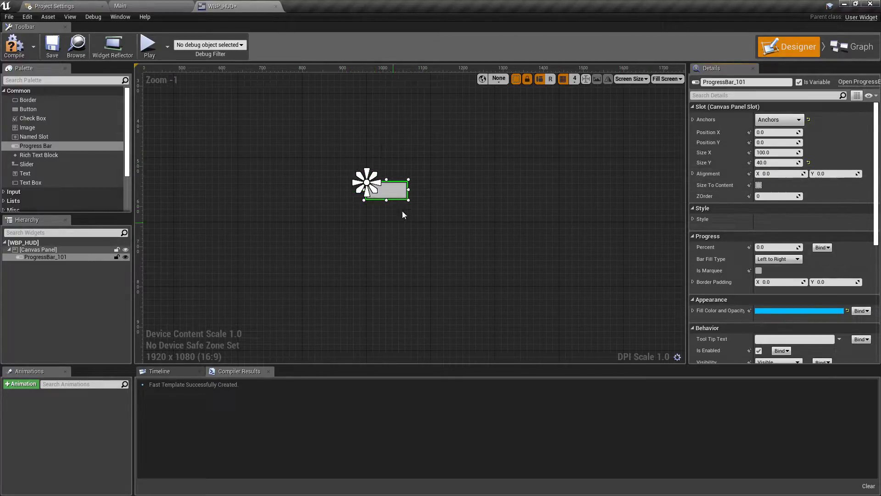
{"action": "left_click_drag", "start_coordinate": [373, 188], "coordinate": [374, 189]}
{"action": "scroll", "coordinate": [437, 234], "scroll_direction": "down", "scroll_amount": 2}
{"action": "key", "text": "ctrl+z"}
{"action": "key", "text": "ctrl+z"}
Step: Move the progress bar to the top-left at Position X -800, Y -400
{"action": "left_click_drag", "start_coordinate": [477, 264], "coordinate": [196, 111]}
{"action": "left_click", "coordinate": [775, 132]}
{"action": "type", "text": "-800"}
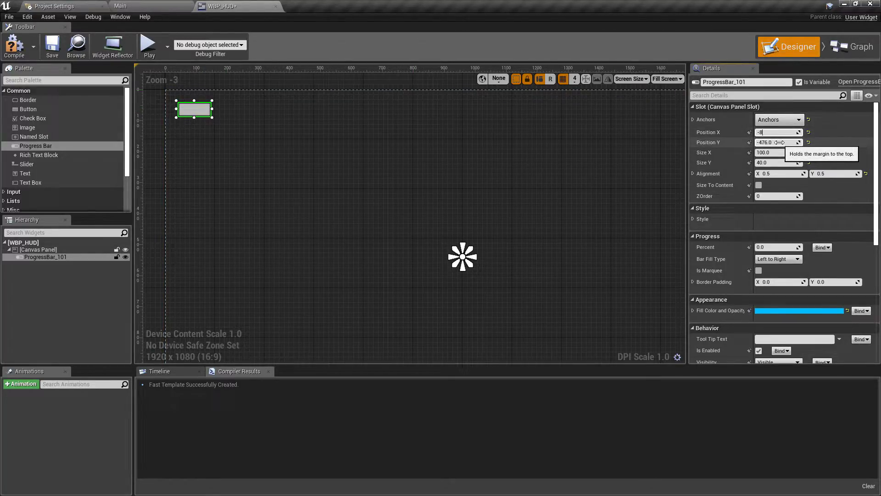
{"action": "key", "text": "Return"}
{"action": "left_click", "coordinate": [782, 142]}
{"action": "type", "text": "-400"}
{"action": "key", "text": "Return"}
Step: Resize the progress bar to about 540 x 58 and nudge it further up-left
{"action": "left_click_drag", "start_coordinate": [232, 133], "coordinate": [367, 148]}
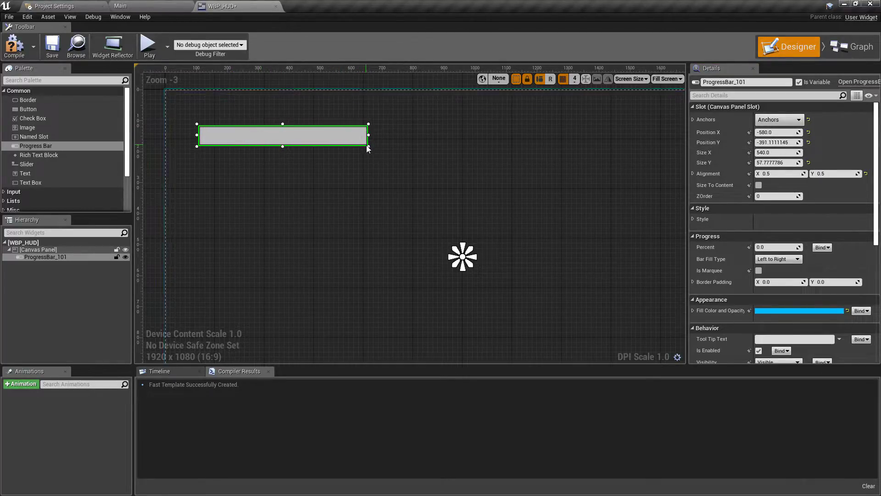
{"action": "left_click", "coordinate": [366, 146]}
{"action": "scroll", "coordinate": [381, 158], "scroll_direction": "down", "scroll_amount": 3}
{"action": "scroll", "coordinate": [372, 155], "scroll_direction": "up", "scroll_amount": 2}
{"action": "left_click_drag", "start_coordinate": [309, 146], "coordinate": [296, 134]}
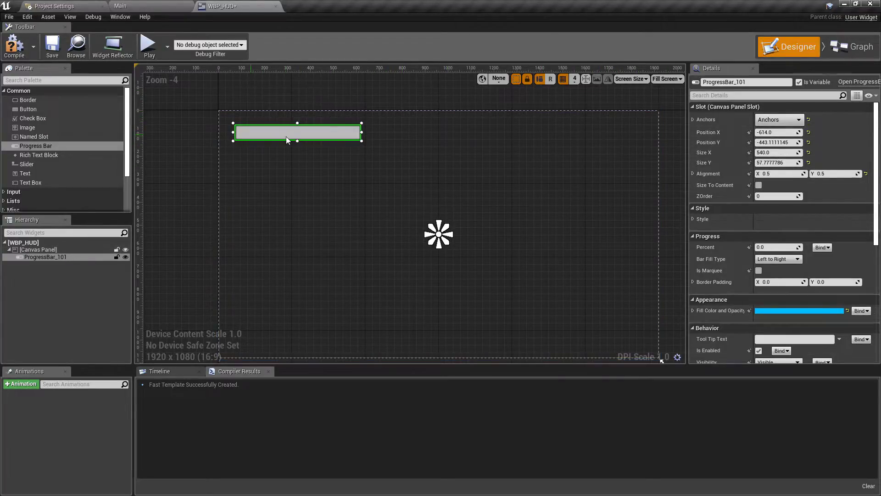
Step: Set the Style background image to the engine's WhiteSquareTexture
{"action": "left_click", "coordinate": [692, 219]}
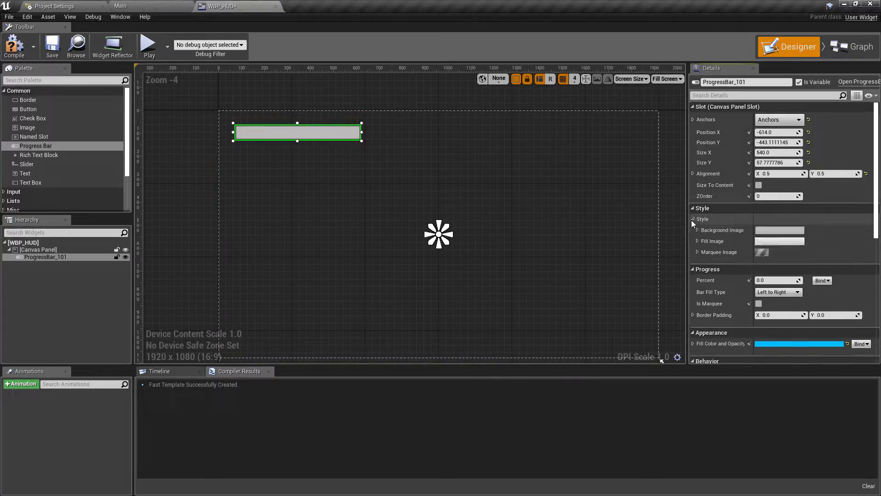
{"action": "left_click", "coordinate": [696, 230]}
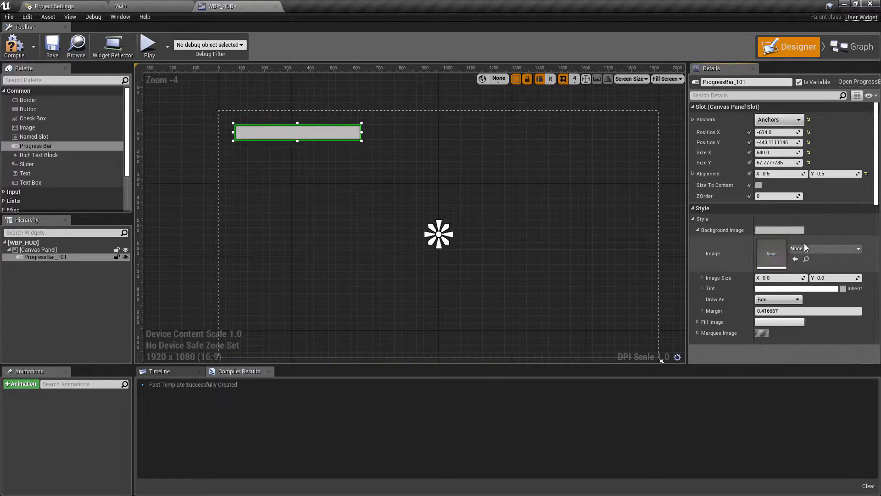
{"action": "left_click", "coordinate": [842, 252]}
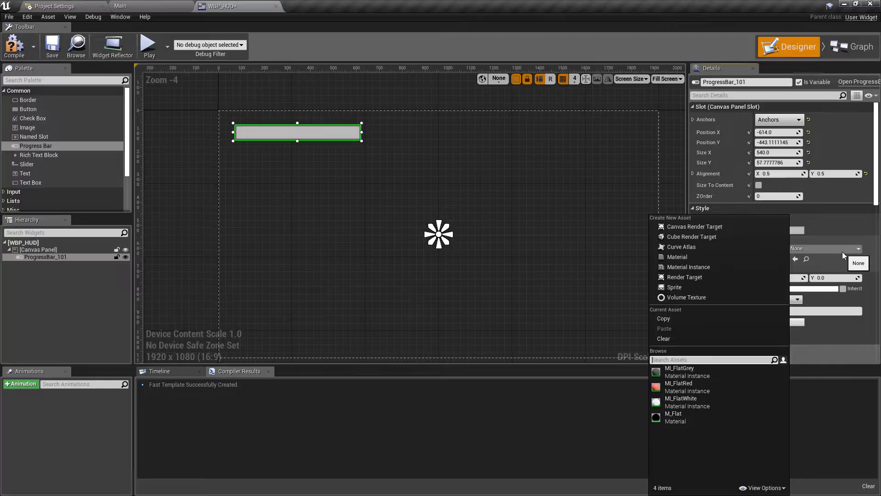
{"action": "left_click", "coordinate": [775, 490]}
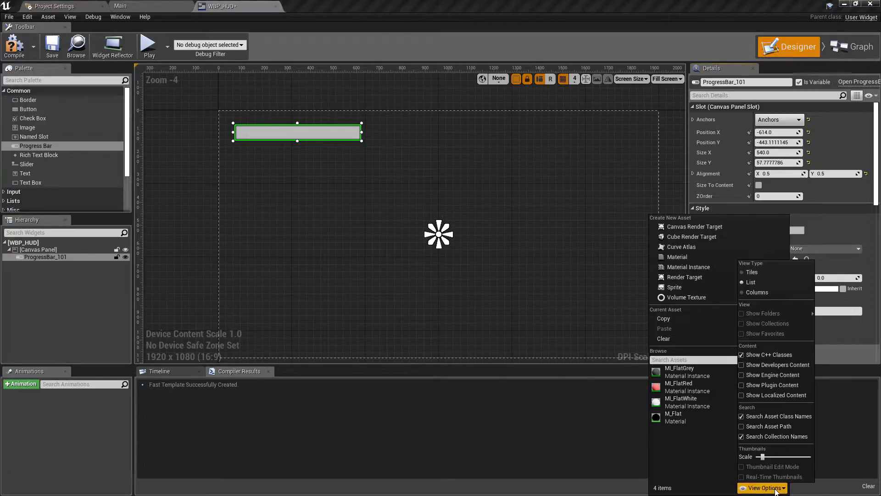
{"action": "left_click", "coordinate": [750, 375]}
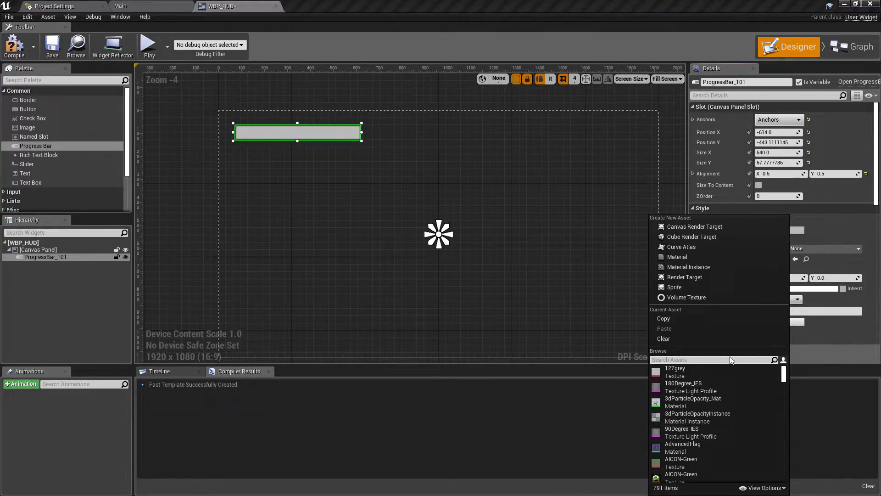
{"action": "type", "text": "squar"}
{"action": "left_click", "coordinate": [690, 375]}
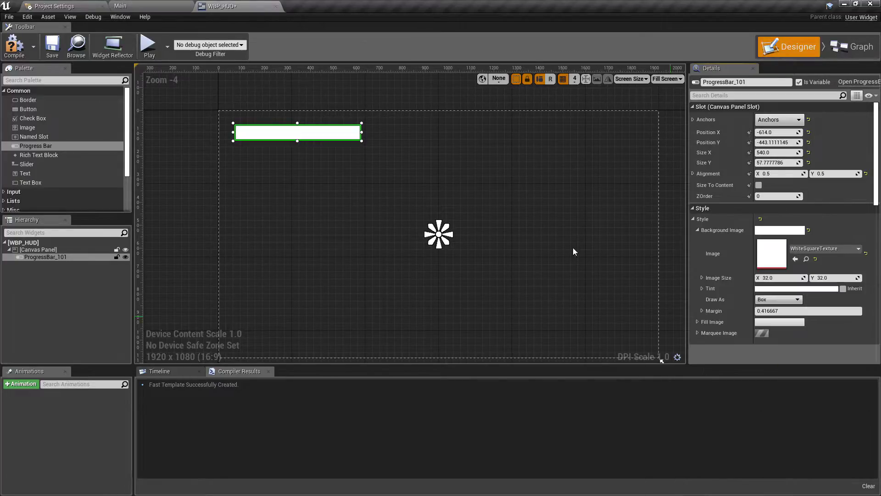
Step: Raise the bar's Percent to about 0.72 to preview the fill
{"action": "scroll", "coordinate": [340, 135], "scroll_direction": "up", "scroll_amount": 2}
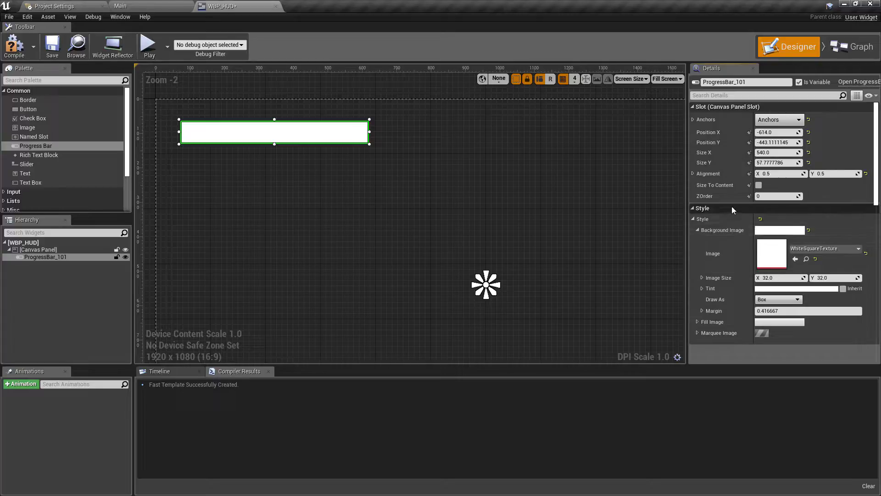
{"action": "scroll", "coordinate": [753, 298], "scroll_direction": "down", "scroll_amount": 2}
{"action": "left_click_drag", "start_coordinate": [776, 317], "coordinate": [817, 317]}
Step: Set ProgressBar_101's Fill Image to WhiteSquareTexture and check the preview on the canvas
{"action": "left_click", "coordinate": [602, 255]}
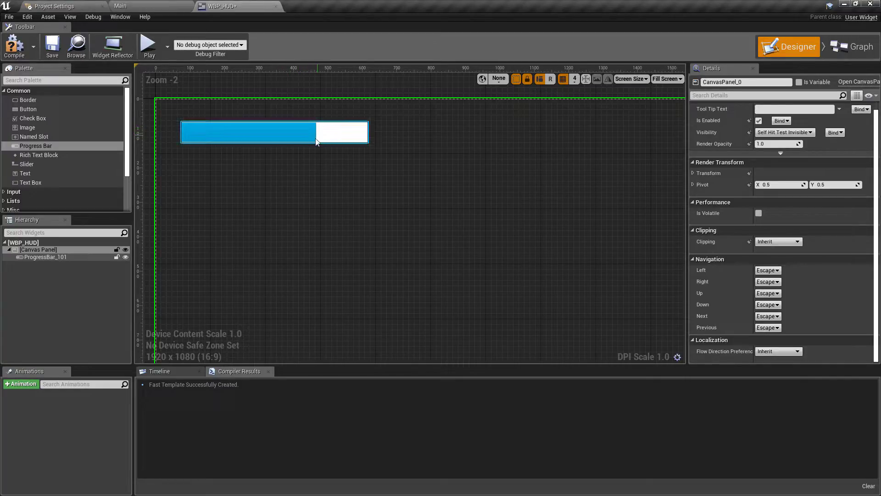
{"action": "left_click", "coordinate": [311, 134]}
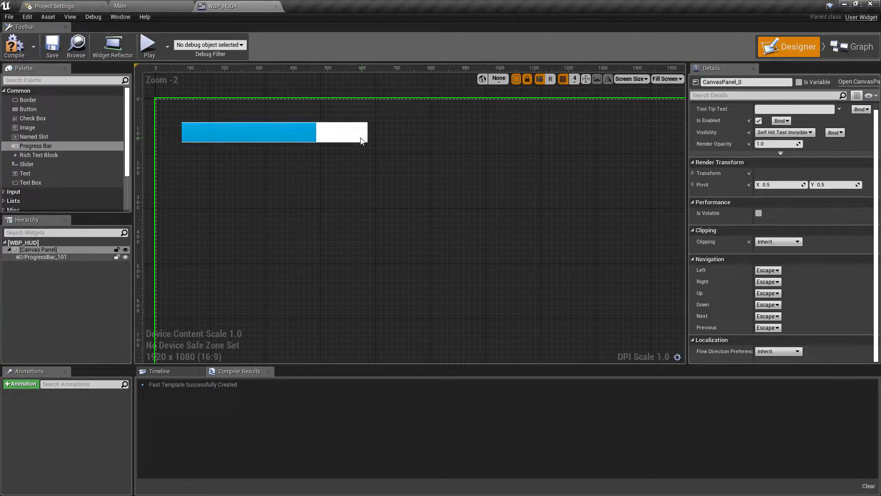
{"action": "scroll", "coordinate": [719, 234], "scroll_direction": "down", "scroll_amount": 2}
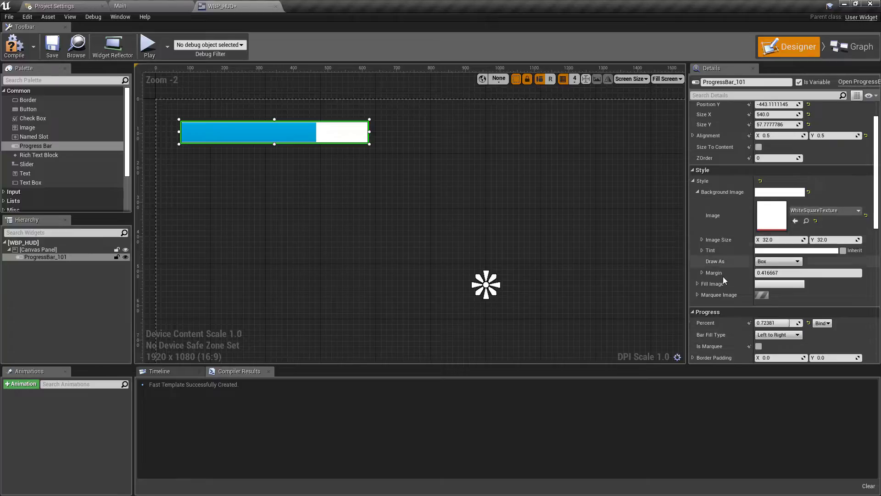
{"action": "left_click", "coordinate": [698, 193]}
{"action": "left_click", "coordinate": [697, 202]}
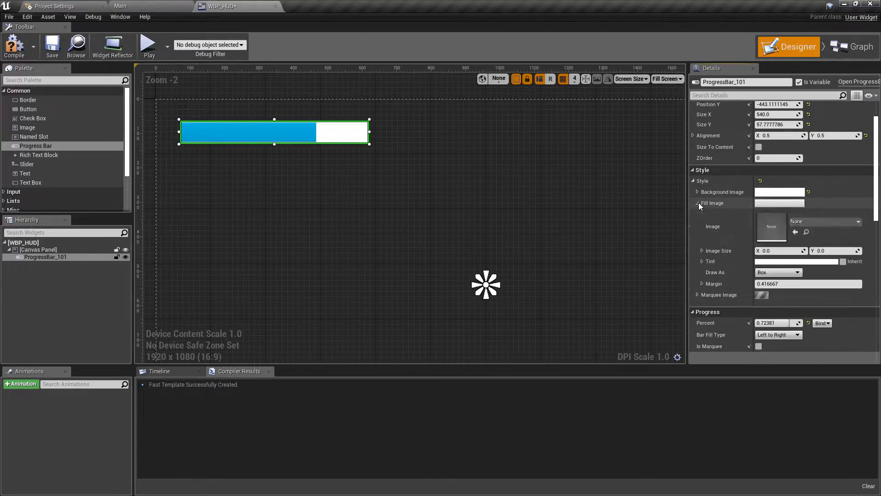
{"action": "left_click", "coordinate": [794, 221]}
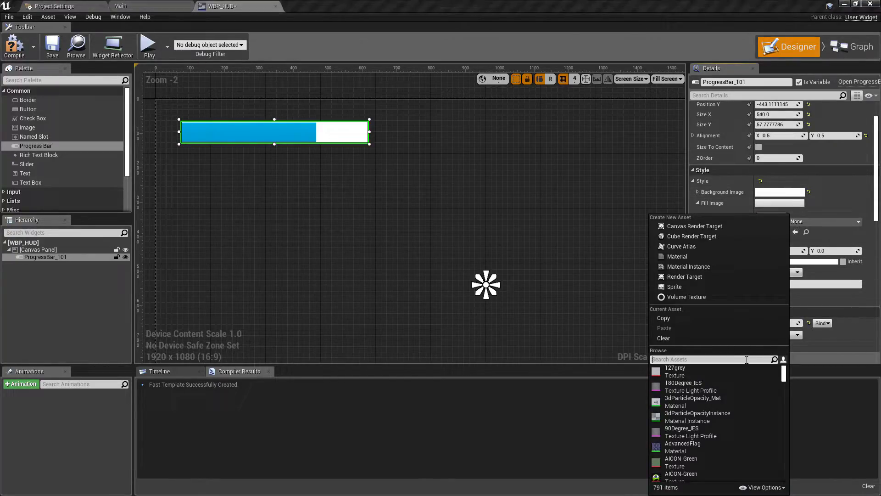
{"action": "key", "text": "Escape"}
{"action": "left_click", "coordinate": [193, 132]}
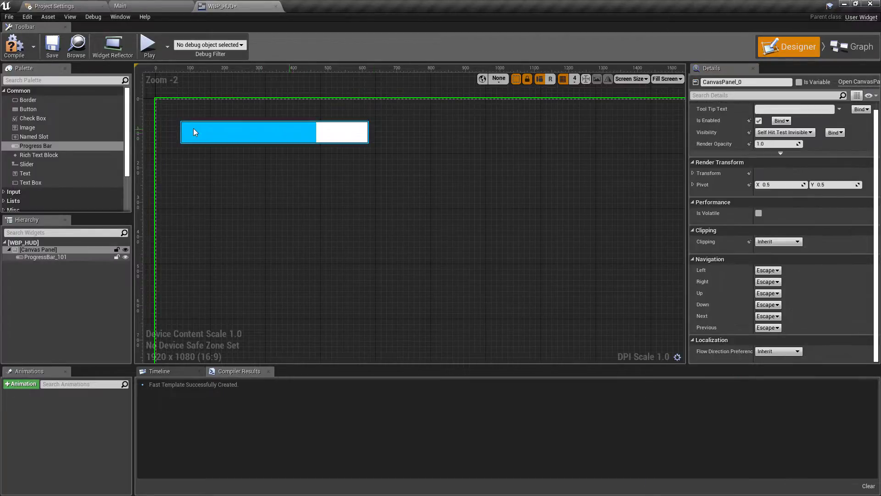
{"action": "left_click", "coordinate": [332, 134]}
{"action": "scroll", "coordinate": [782, 237], "scroll_direction": "down", "scroll_amount": 5}
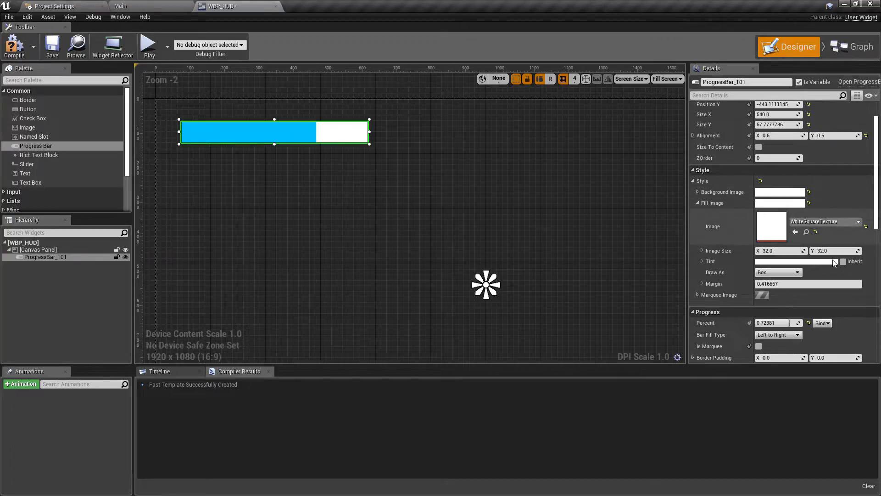
Step: Set the Fill Color and Opacity to bright green (sRGB 98FF00FF)
{"action": "left_click", "coordinate": [771, 345]}
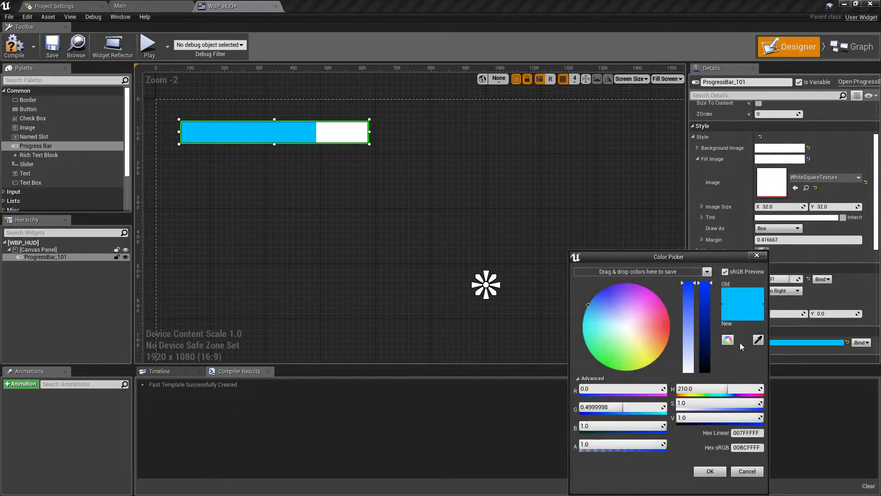
{"action": "left_click_drag", "start_coordinate": [714, 265], "coordinate": [568, 178]}
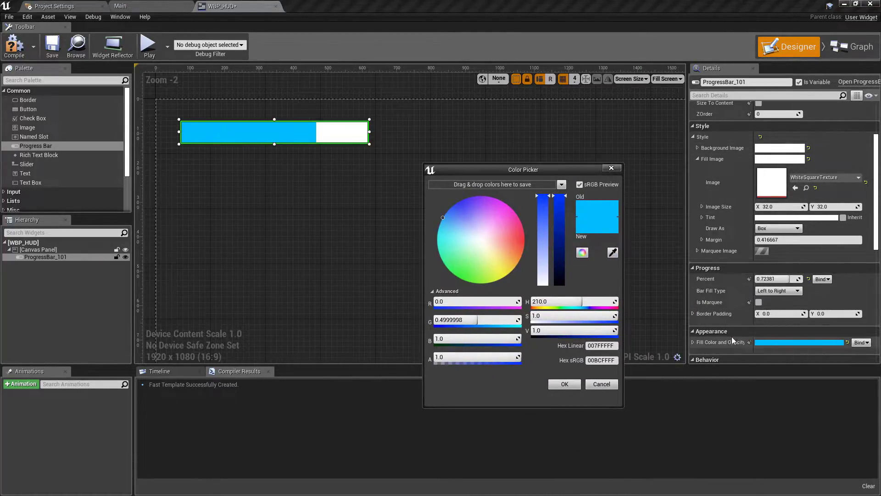
{"action": "left_click", "coordinate": [468, 256]}
{"action": "left_click_drag", "start_coordinate": [472, 297], "coordinate": [487, 299]}
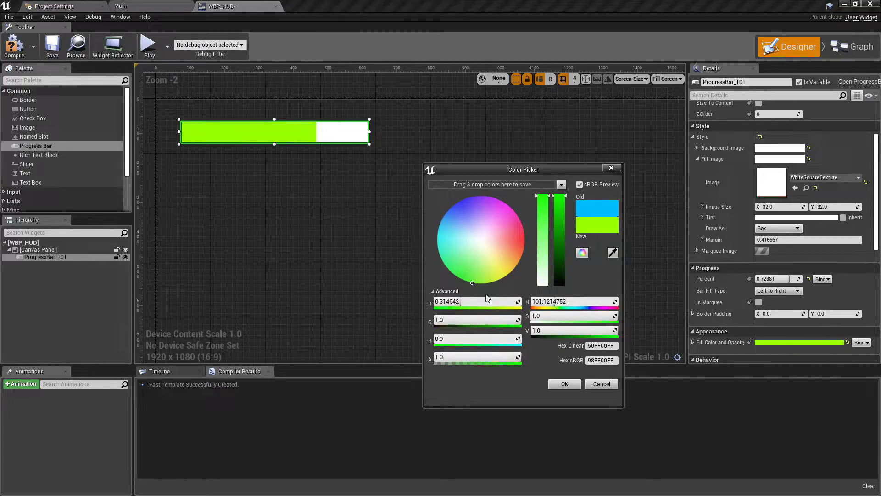
{"action": "left_click", "coordinate": [564, 384]}
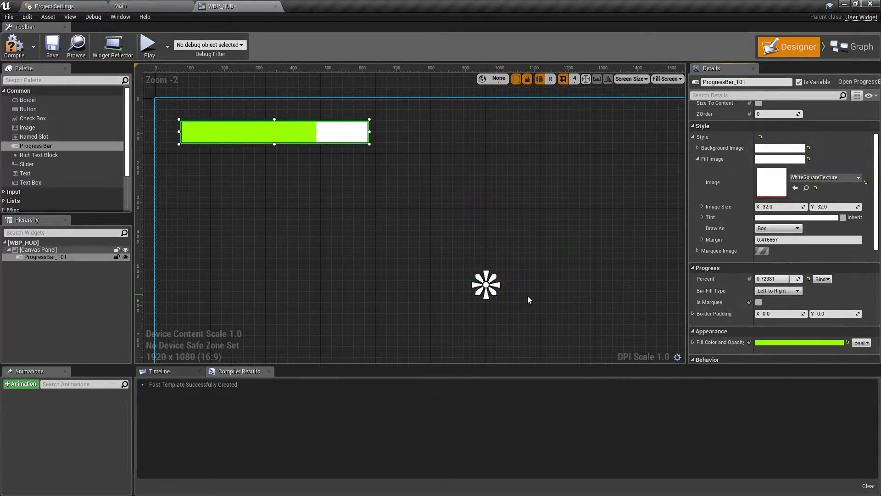